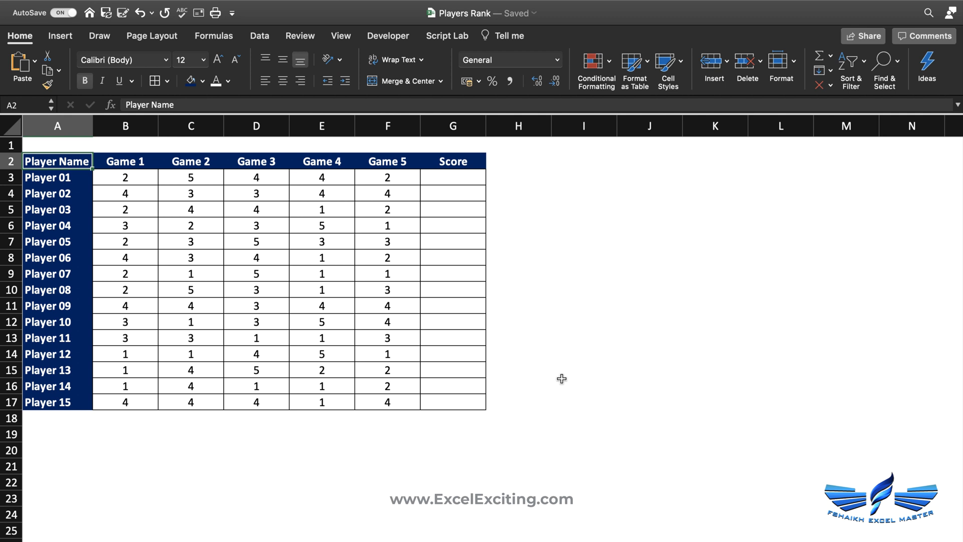
Total Player 01's game scores B3:F3 in G3 with SUM, and undo the formula.
{"action": "left_click", "coordinate": [449, 175]}
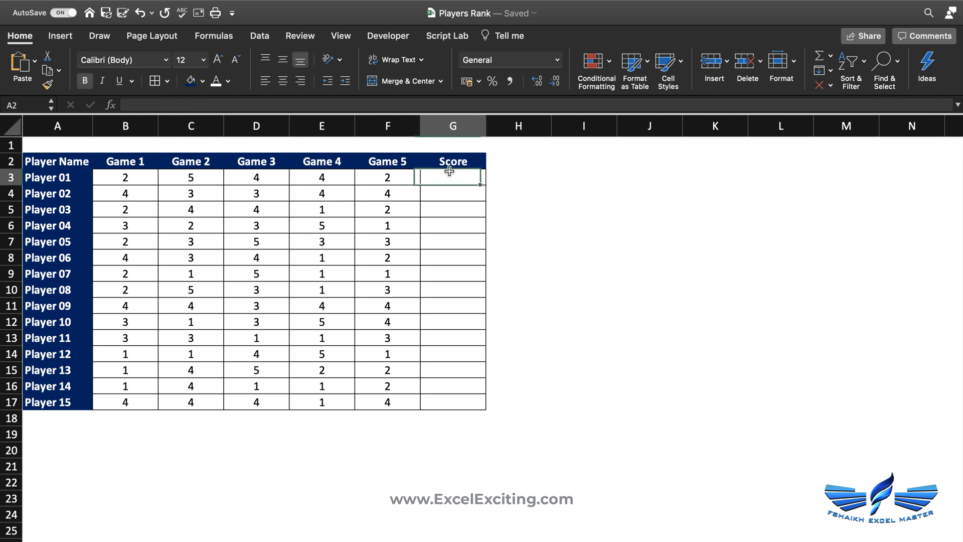
{"action": "type", "text": "=sum"}
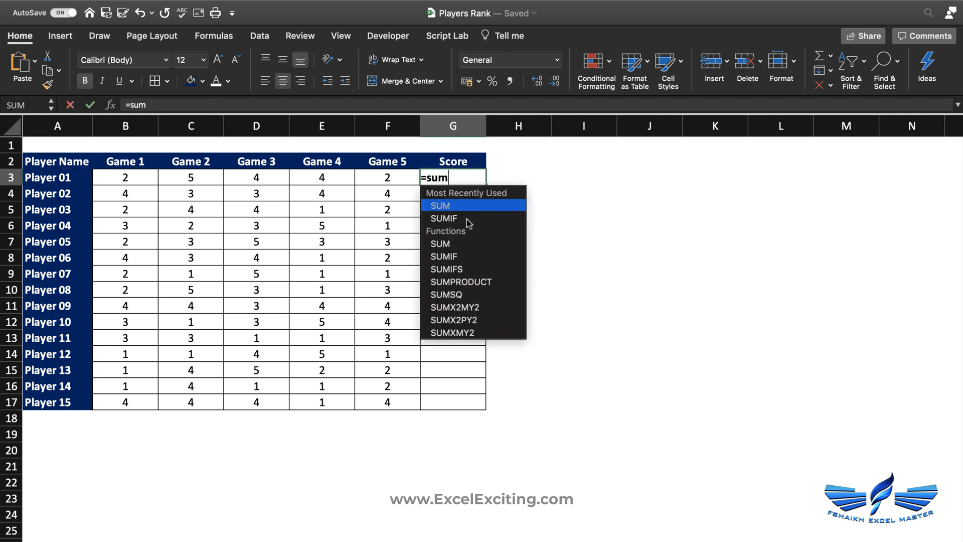
{"action": "key", "text": "Tab"}
{"action": "left_click_drag", "start_coordinate": [135, 177], "coordinate": [382, 181]}
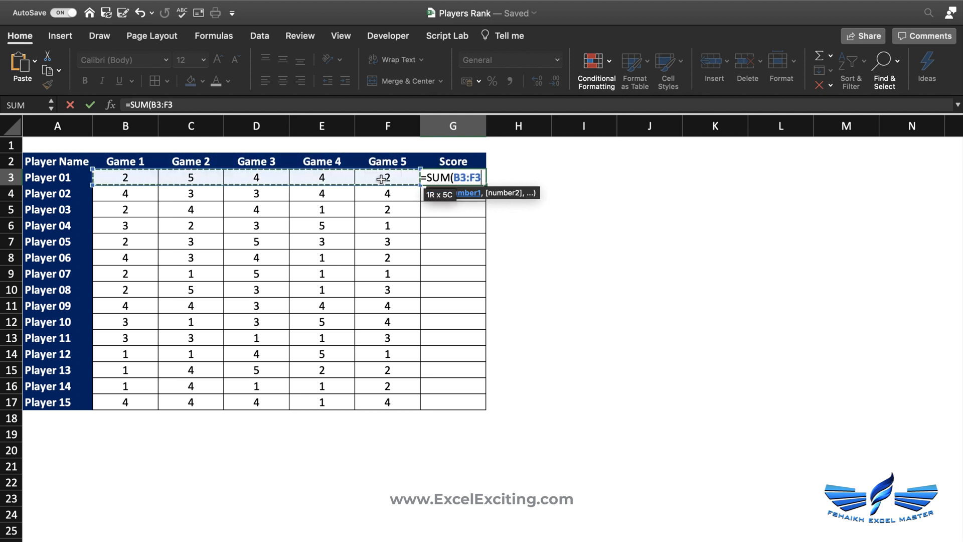
{"action": "key", "text": "Return"}
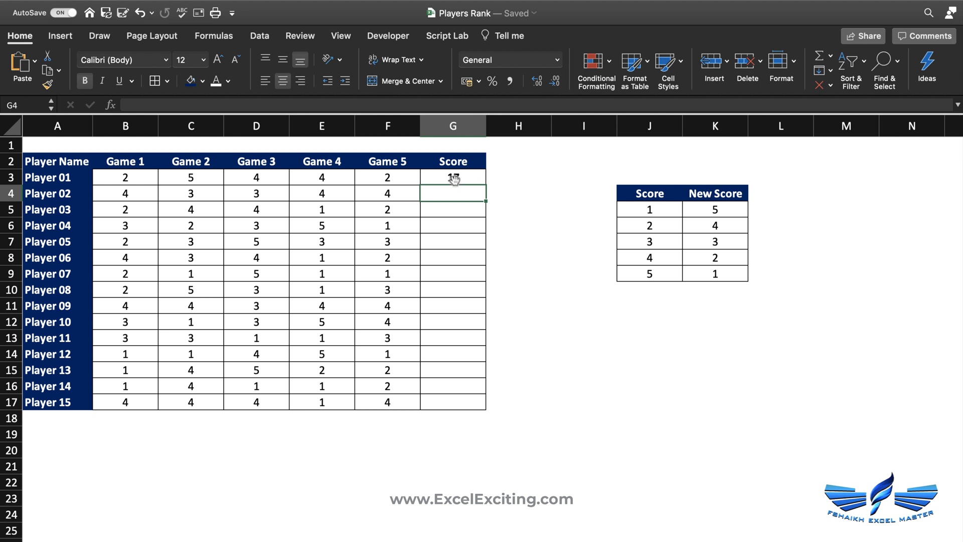
{"action": "left_click", "coordinate": [454, 179]}
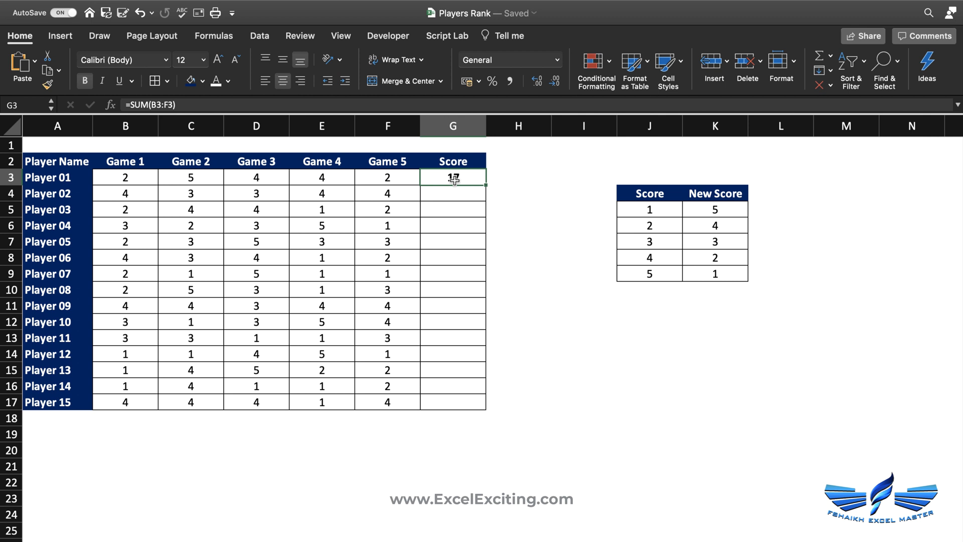
{"action": "key", "text": "super+z"}
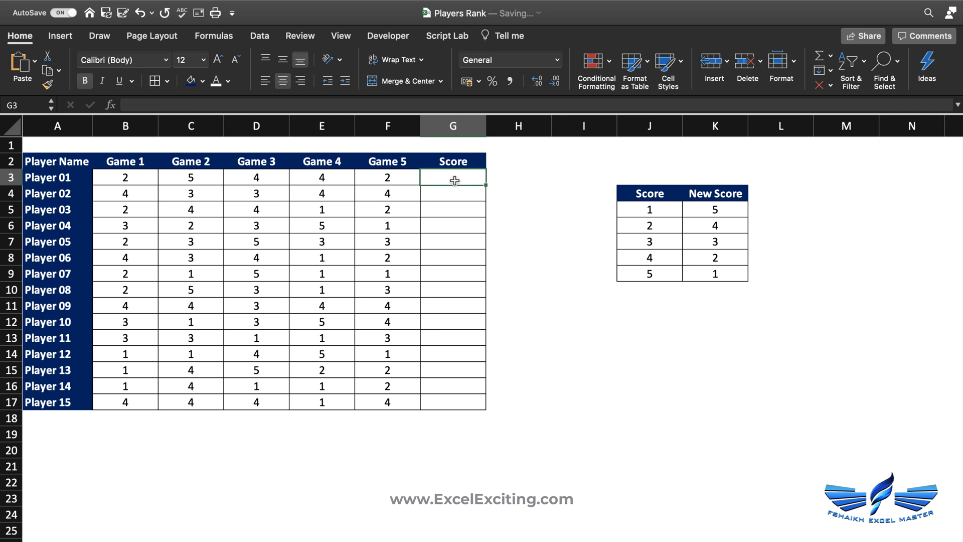
Enter =CHOOSE(B3:F3,5,4,3,2,1) in G3 to convert Player 01's game scores to the new scores.
{"action": "type", "text": "=cho"}
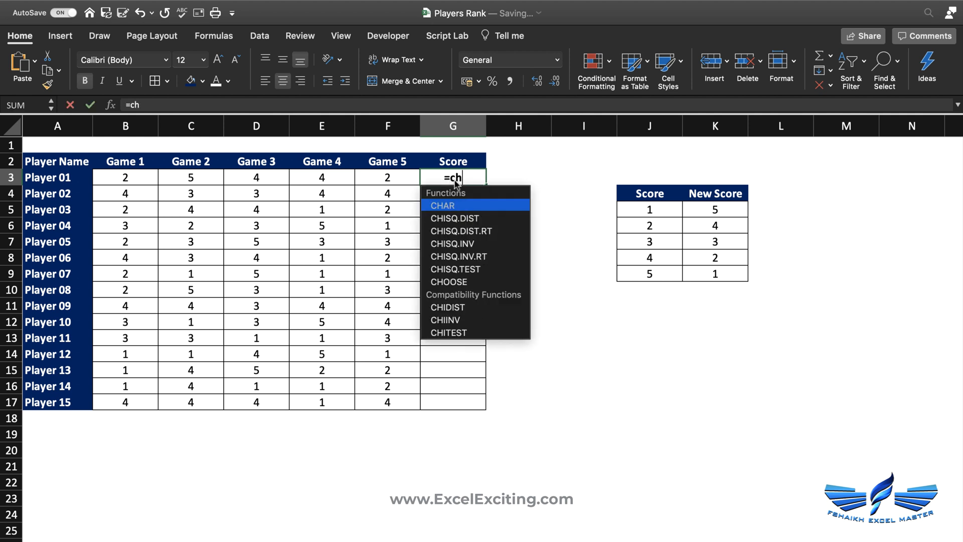
{"action": "key", "text": "Tab"}
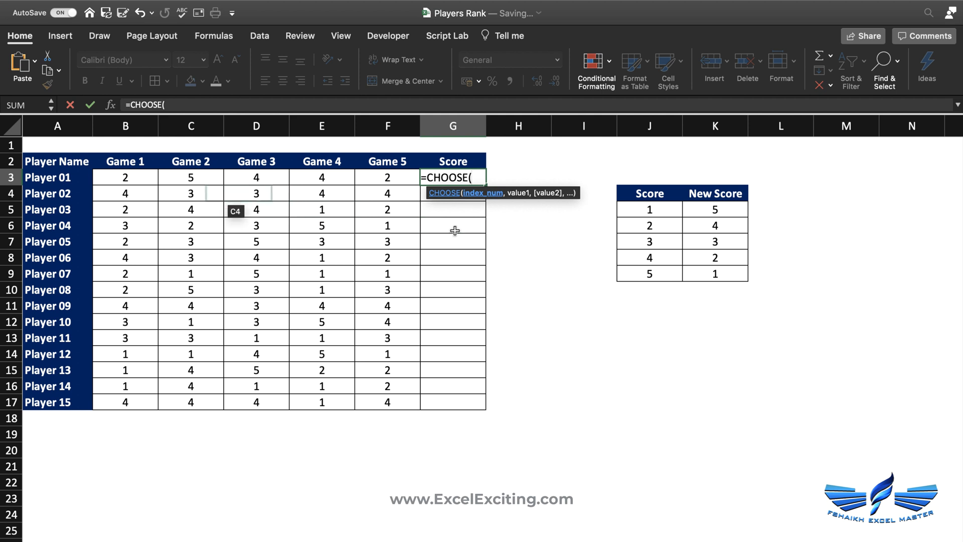
{"action": "left_click_drag", "start_coordinate": [131, 181], "coordinate": [359, 172]}
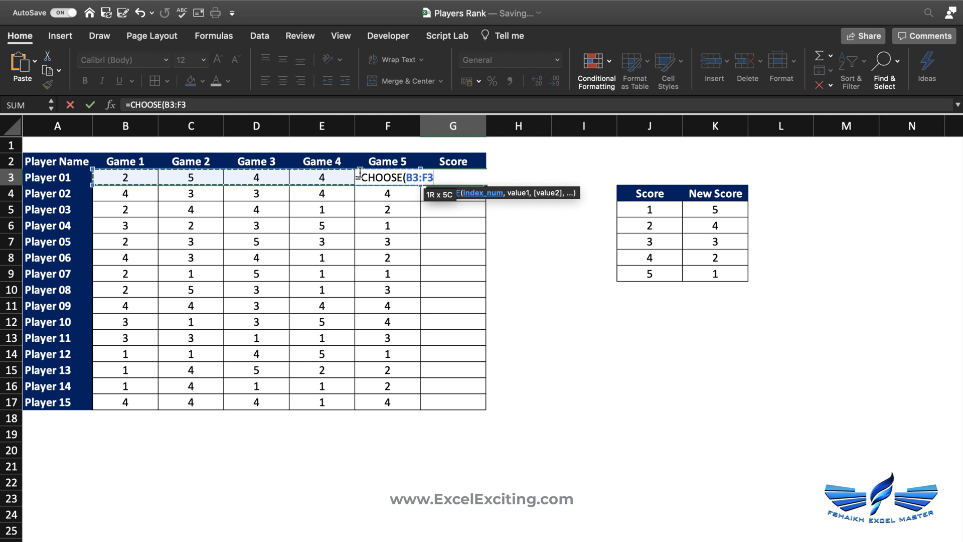
{"action": "type", "text": ","}
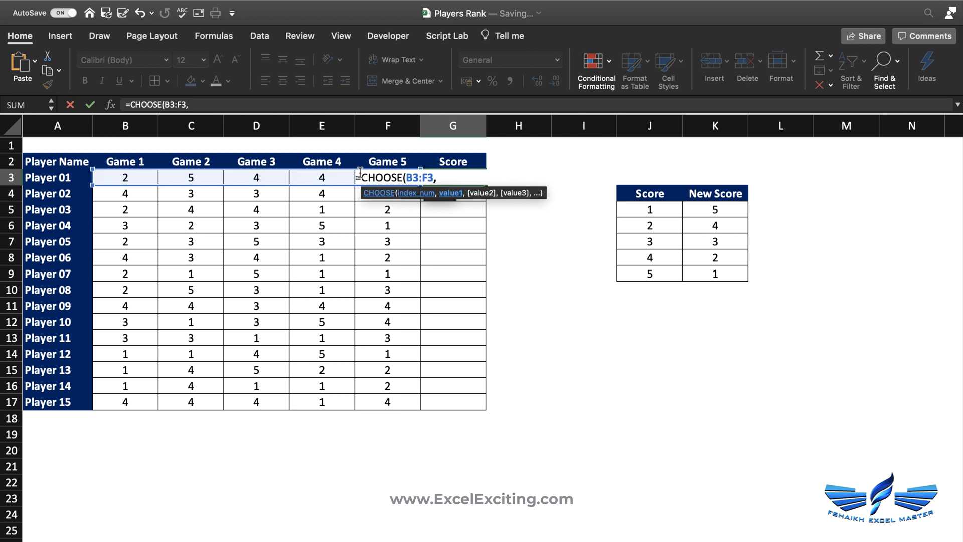
{"action": "type", "text": "5,"}
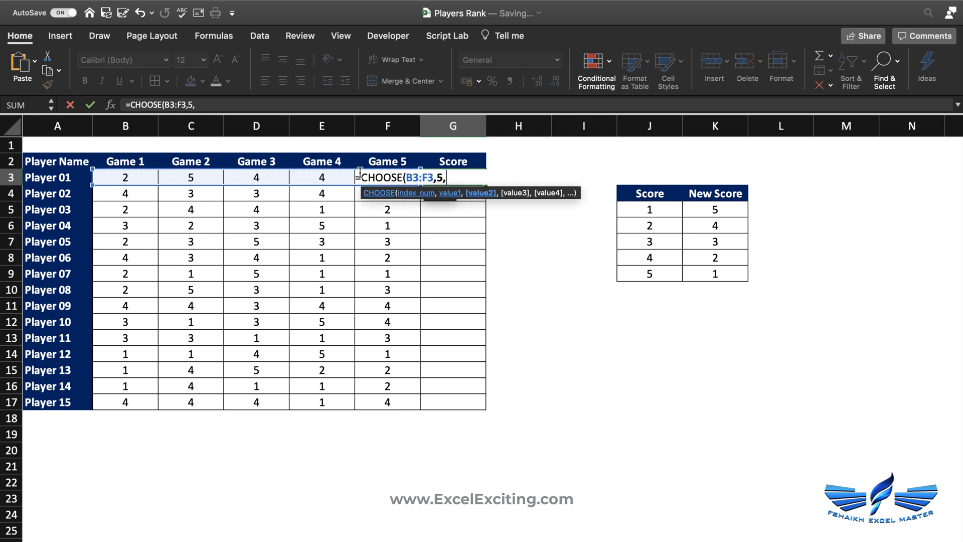
{"action": "type", "text": "4,3,"}
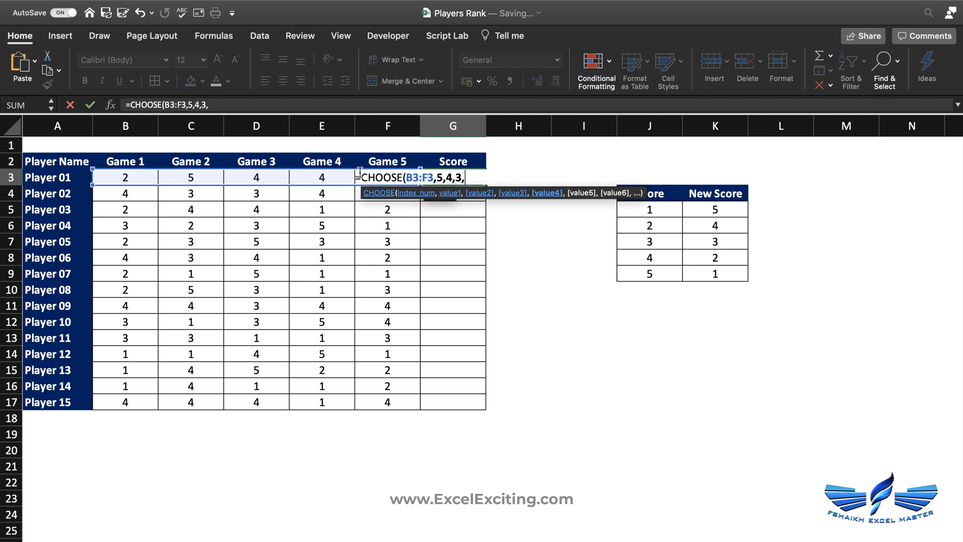
{"action": "type", "text": "2,1"}
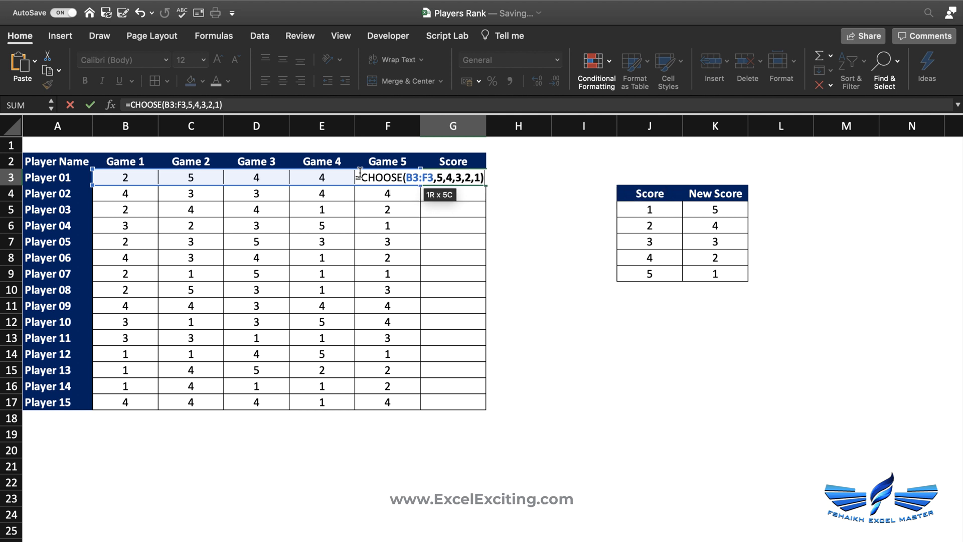
{"action": "key", "text": "Return"}
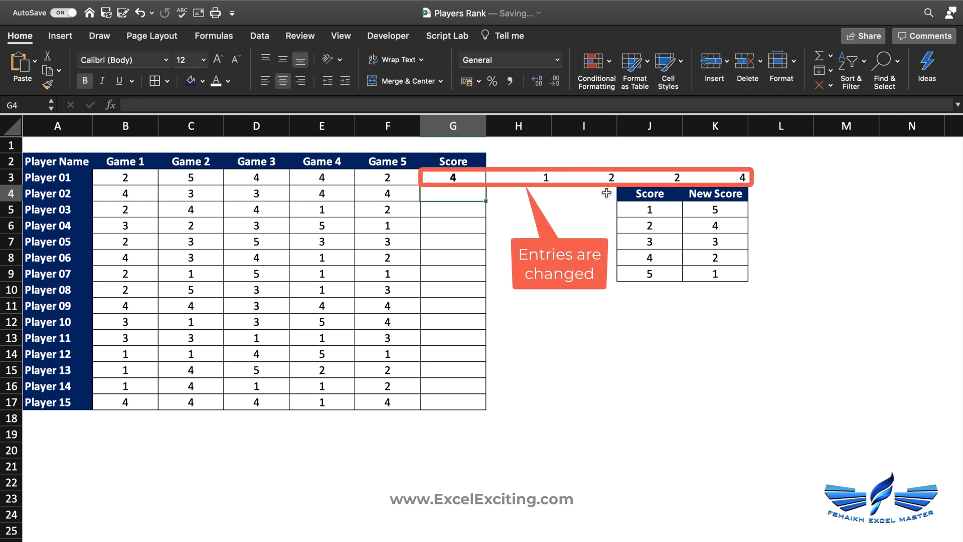
Wrap the CHOOSE formula in G3 in SUM and fill it down the Score column through G17.
{"action": "left_click", "coordinate": [450, 176]}
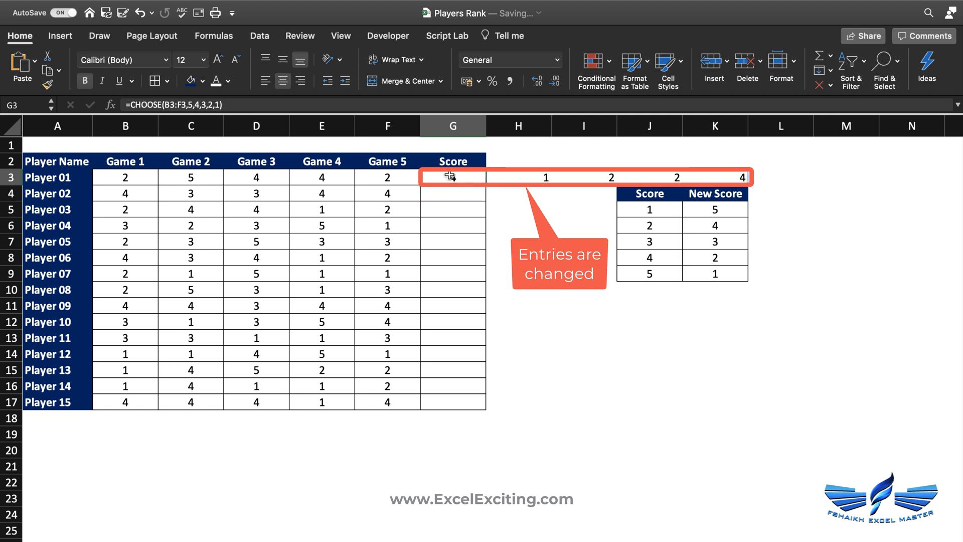
{"action": "left_click", "coordinate": [128, 104]}
{"action": "type", "text": "SUM("}
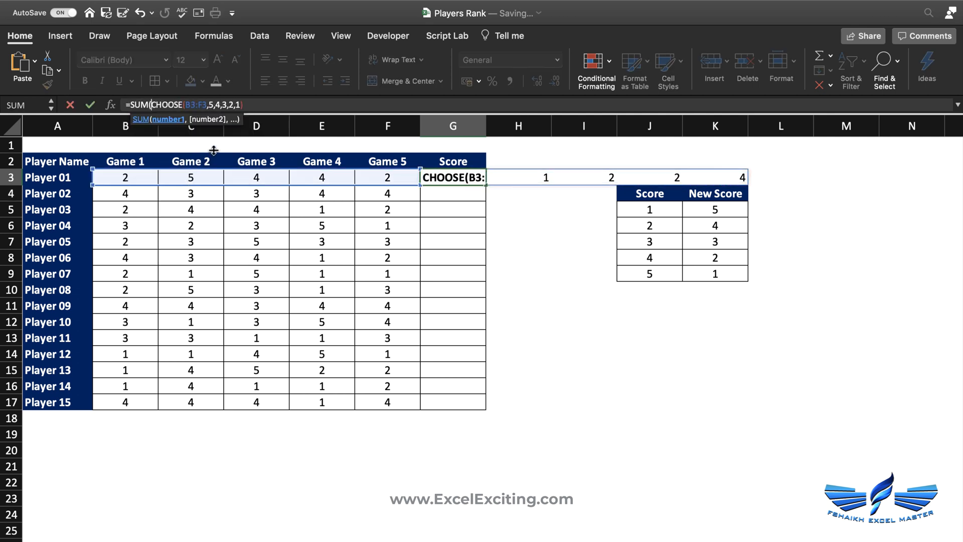
{"action": "left_click", "coordinate": [263, 106]}
{"action": "type", "text": ")"}
{"action": "key", "text": "Return"}
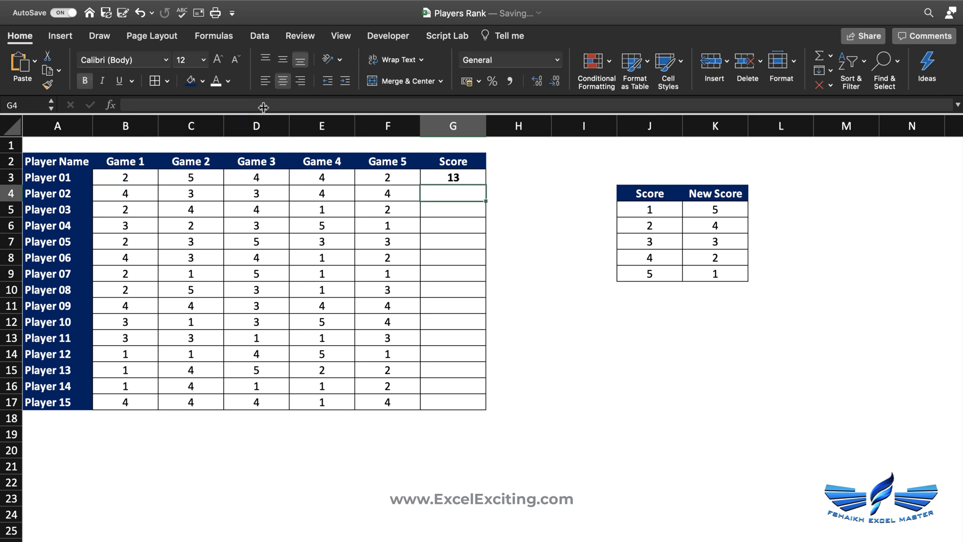
{"action": "left_click", "coordinate": [478, 179]}
{"action": "double_click", "coordinate": [486, 184]}
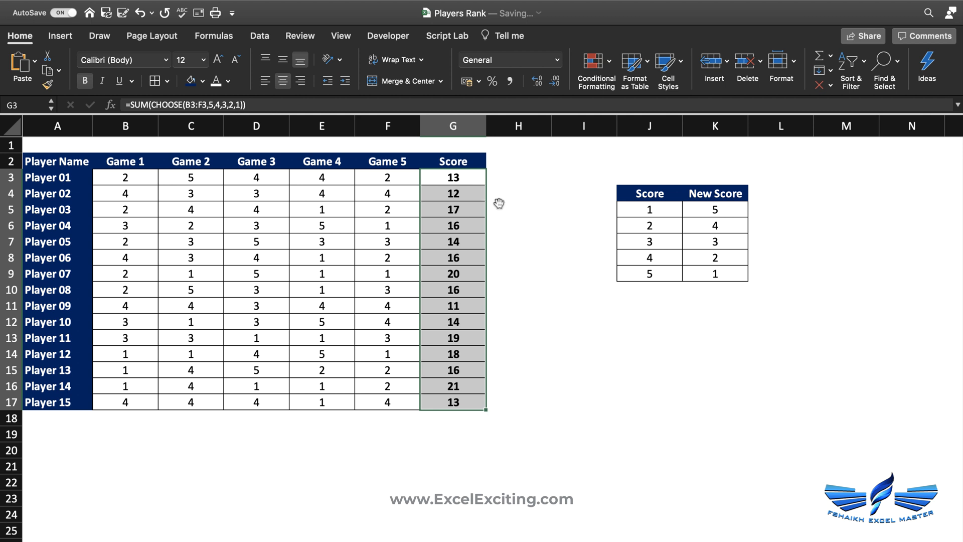
Reopen the SUM and CHOOSE formula in G3 and enter it as an array formula.
{"action": "left_click", "coordinate": [471, 179]}
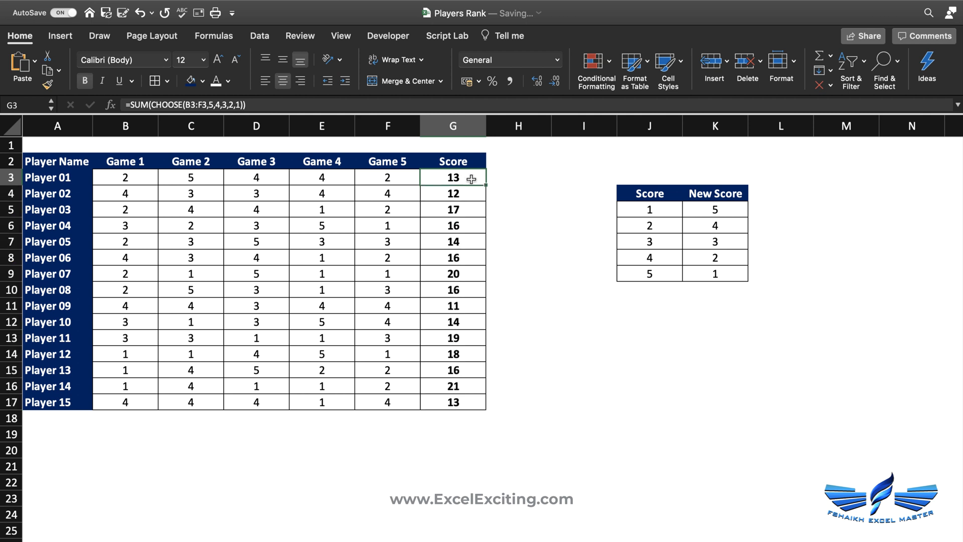
{"action": "double_click", "coordinate": [472, 179]}
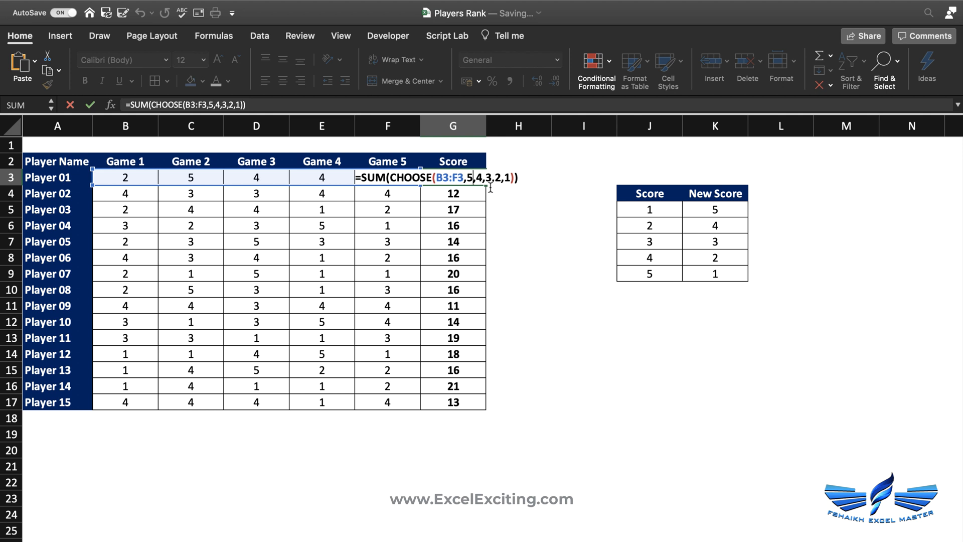
{"action": "key", "text": "ctrl+shift+Return"}
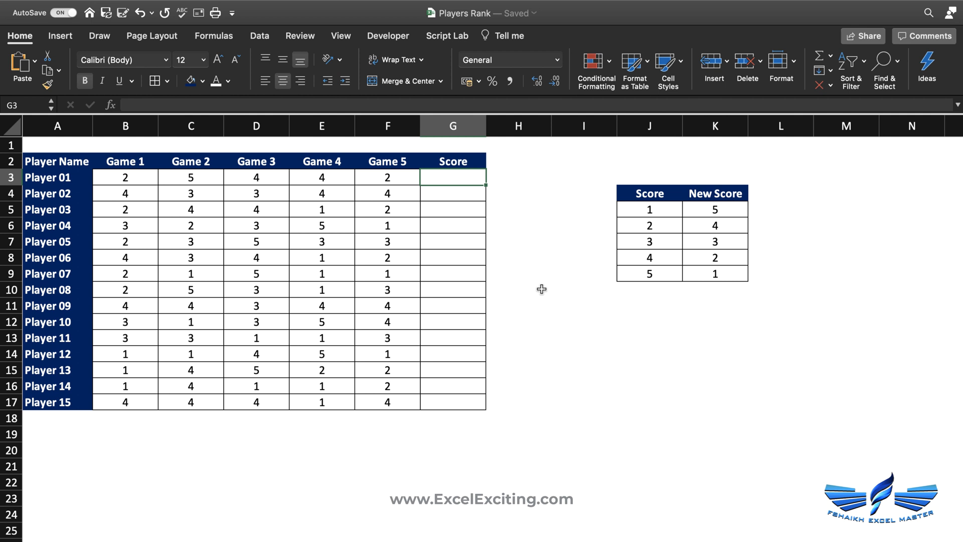
Enter a VLOOKUP in G3 that looks up B3:F3 in the absolute range $J$5:$K$9, returning column 2 with an exact match.
{"action": "type", "text": "=VLOOKUP("}
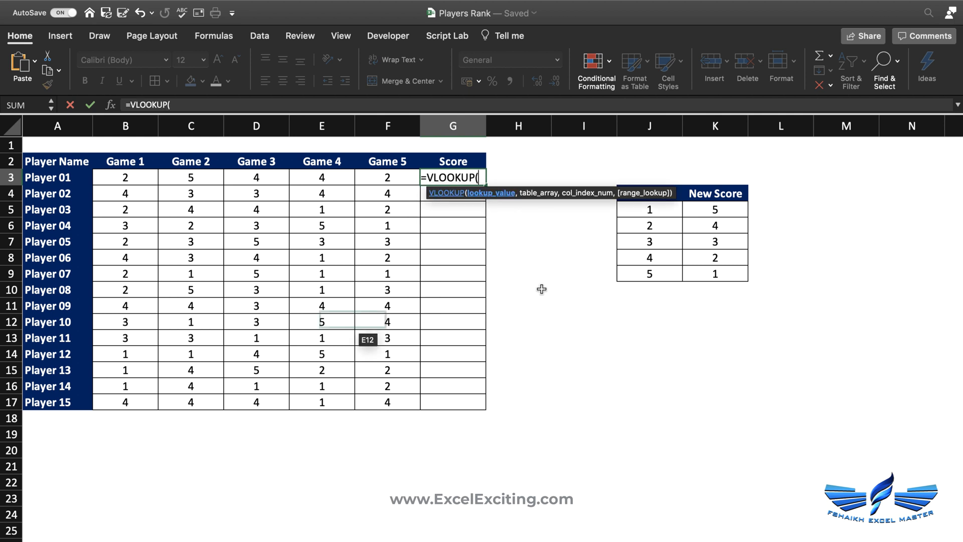
{"action": "left_click", "coordinate": [136, 184]}
{"action": "left_click_drag", "start_coordinate": [136, 185], "coordinate": [386, 183]}
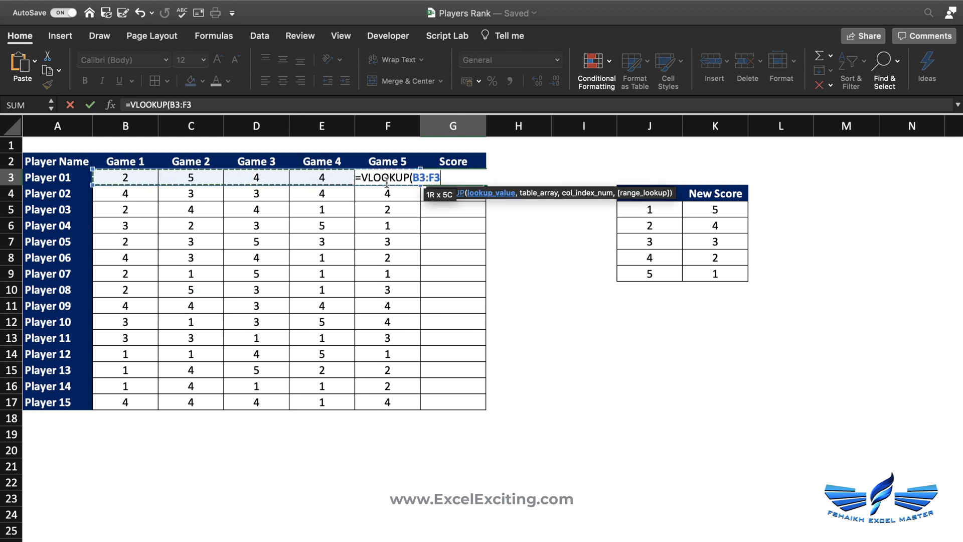
{"action": "type", "text": ","}
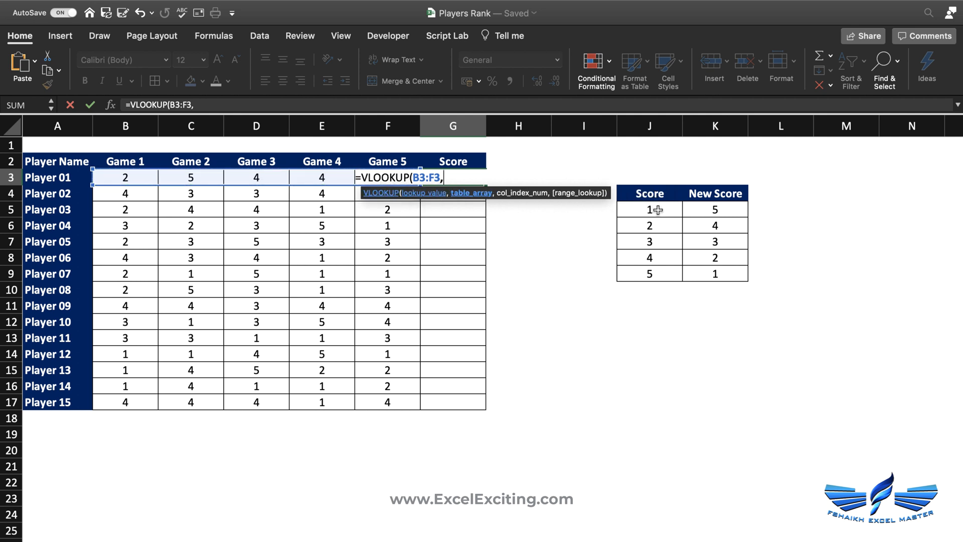
{"action": "left_click_drag", "start_coordinate": [651, 213], "coordinate": [699, 270]}
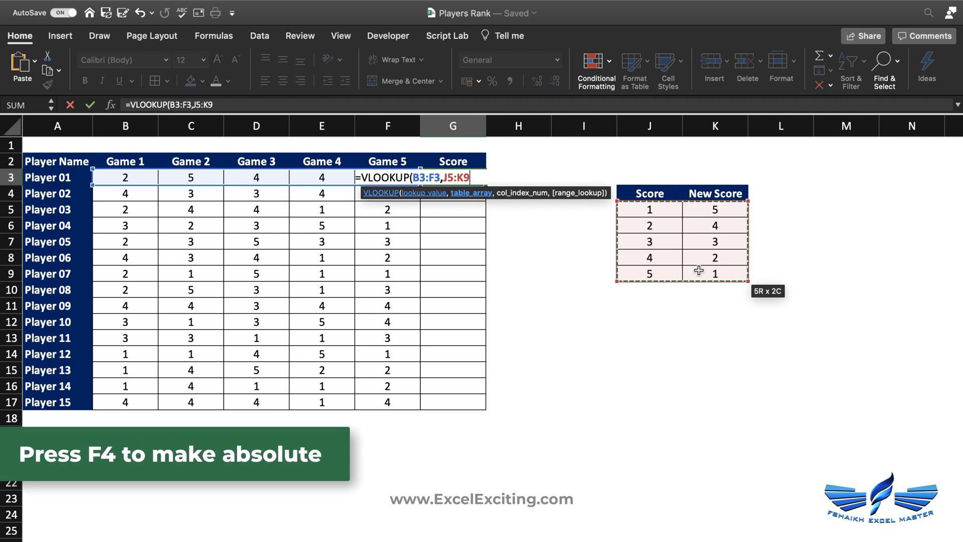
{"action": "key", "text": "F4"}
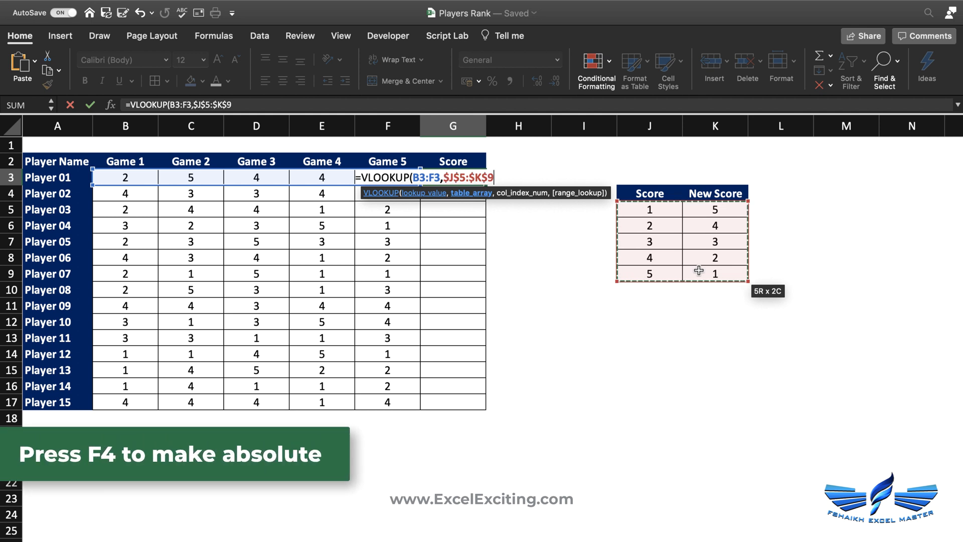
{"action": "type", "text": ",2"}
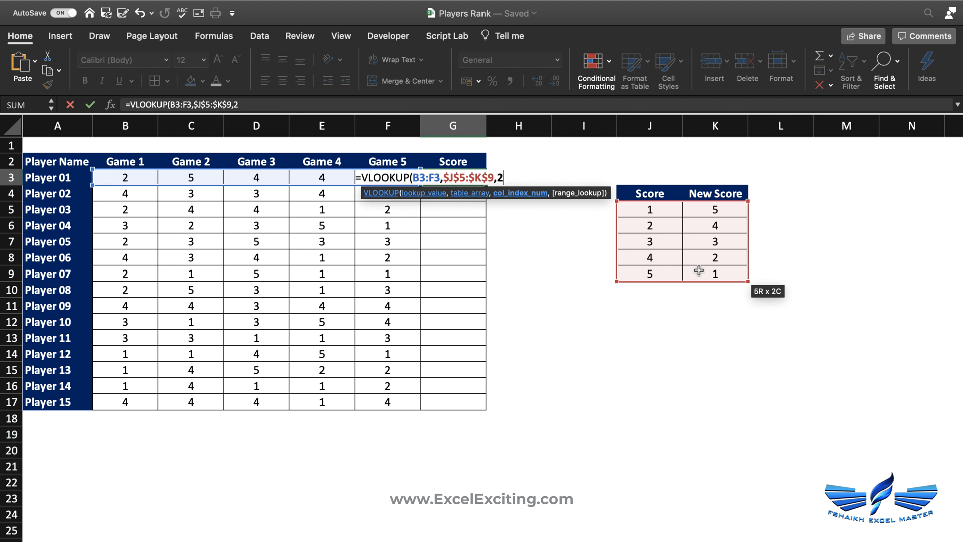
{"action": "type", "text": ","}
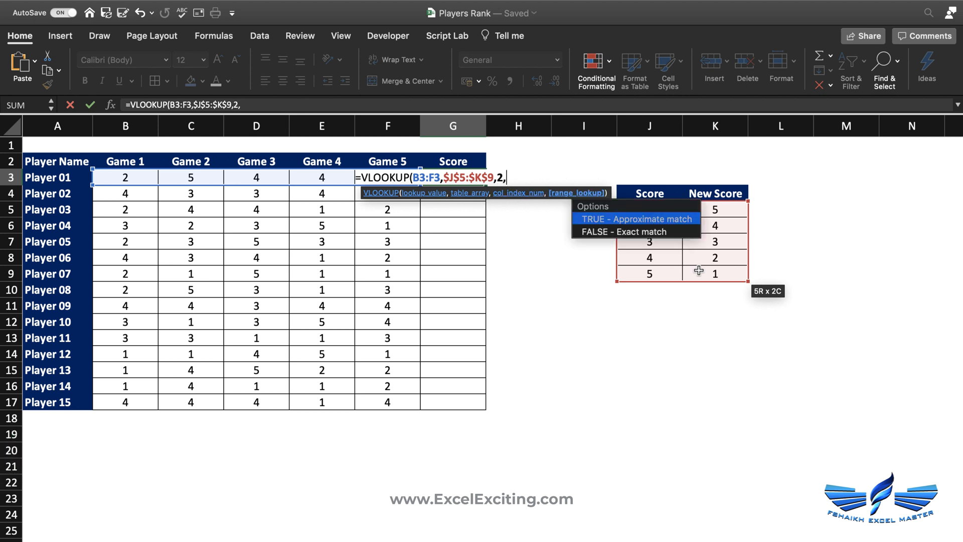
{"action": "key", "text": "Down"}
{"action": "key", "text": "Tab"}
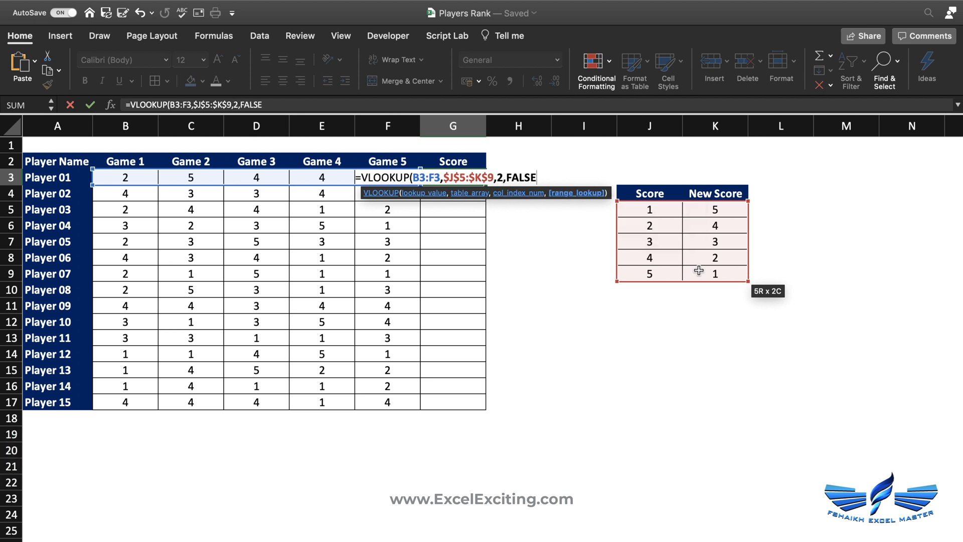
{"action": "type", "text": ")"}
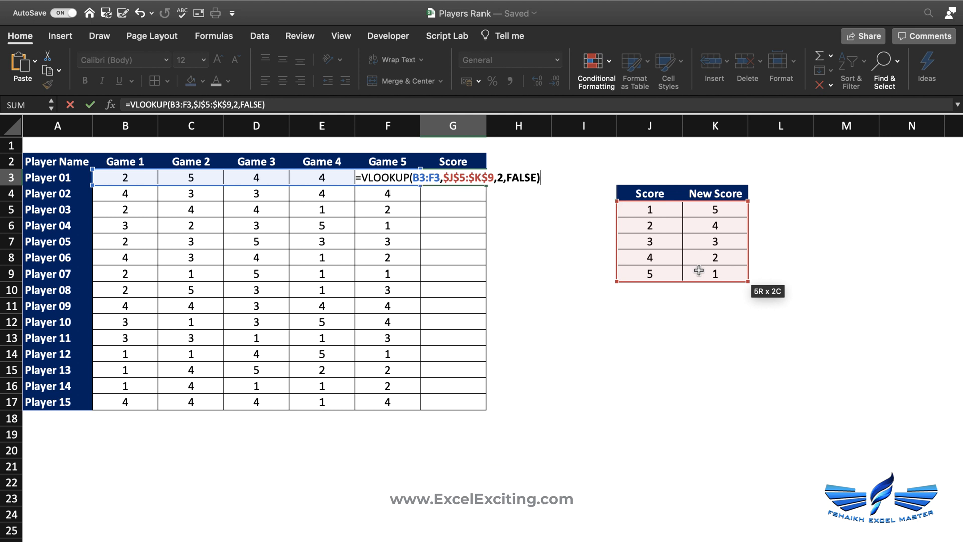
{"action": "key", "text": "Return"}
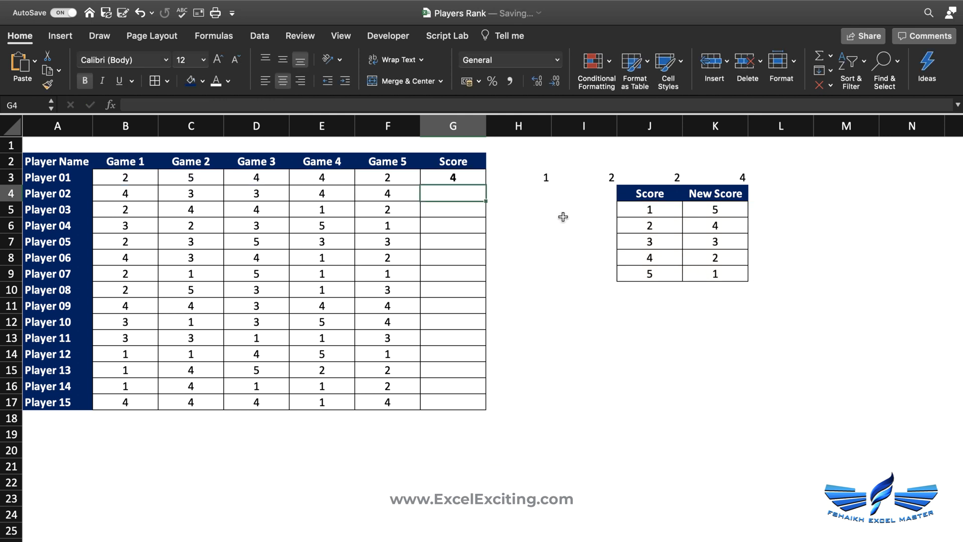
Wrap the VLOOKUP formula in G3 in SUM to total the converted scores, accepting the suggested closing parenthesis.
{"action": "double_click", "coordinate": [468, 179]}
{"action": "left_click", "coordinate": [363, 177]}
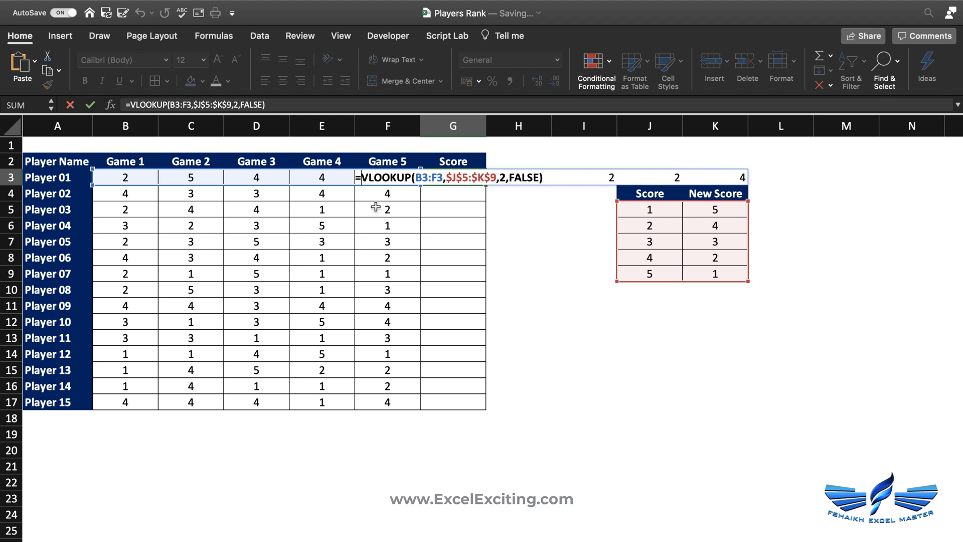
{"action": "type", "text": "sum"}
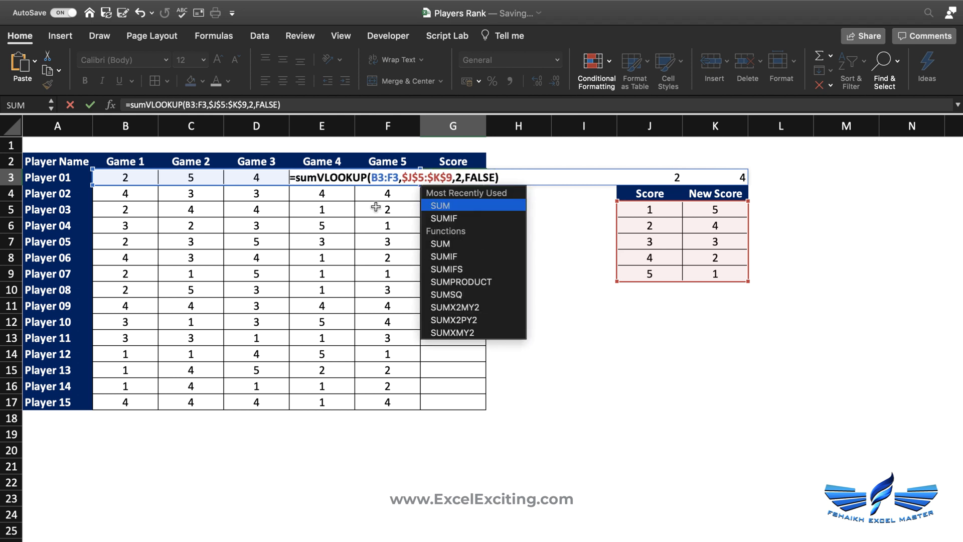
{"action": "key", "text": "Tab"}
{"action": "key", "text": "Return"}
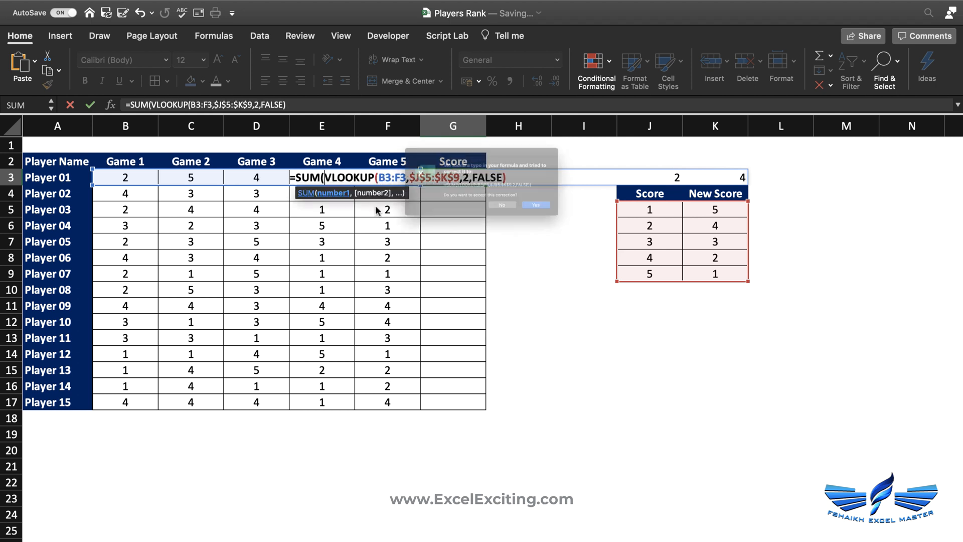
{"action": "key", "text": "Return"}
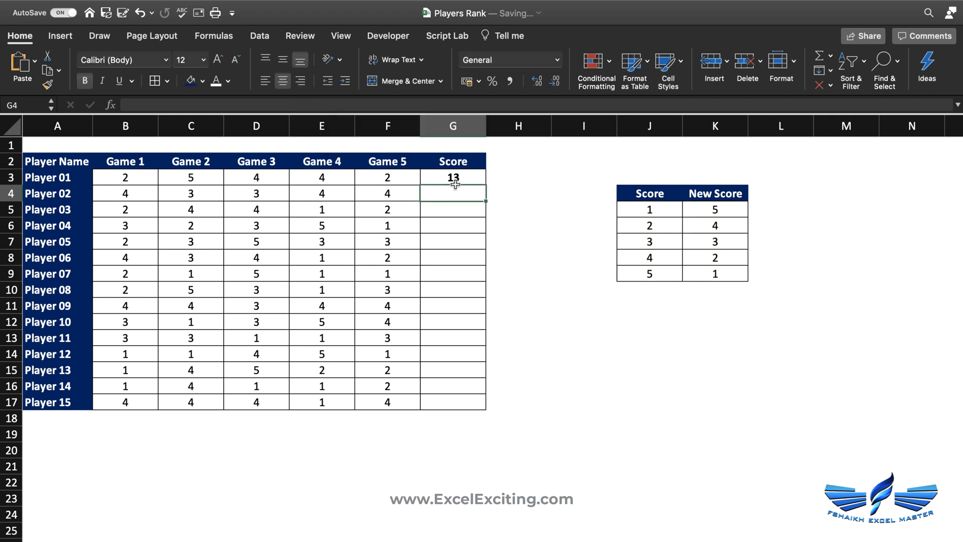
Fill the SUM and VLOOKUP formula in G3 down the Score column through G17.
{"action": "left_click", "coordinate": [478, 177]}
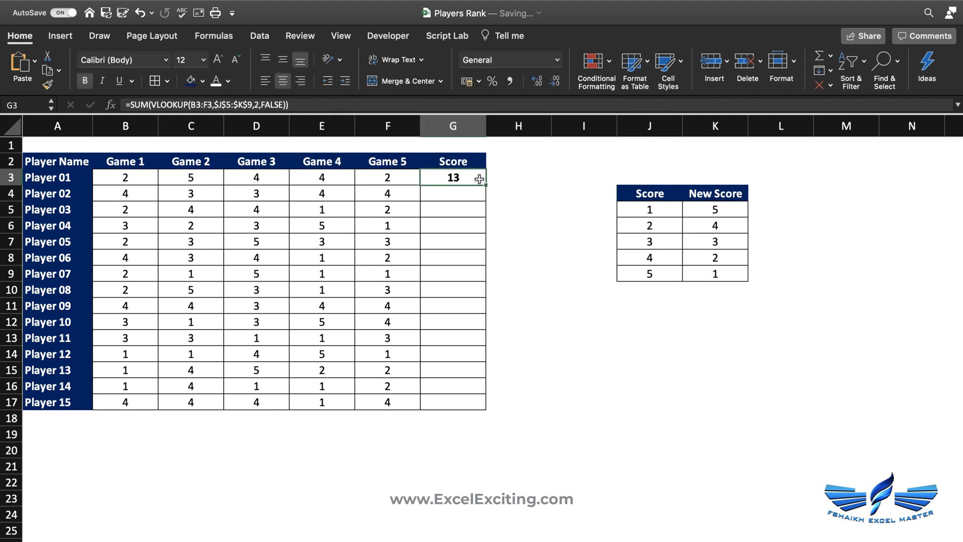
{"action": "double_click", "coordinate": [486, 185]}
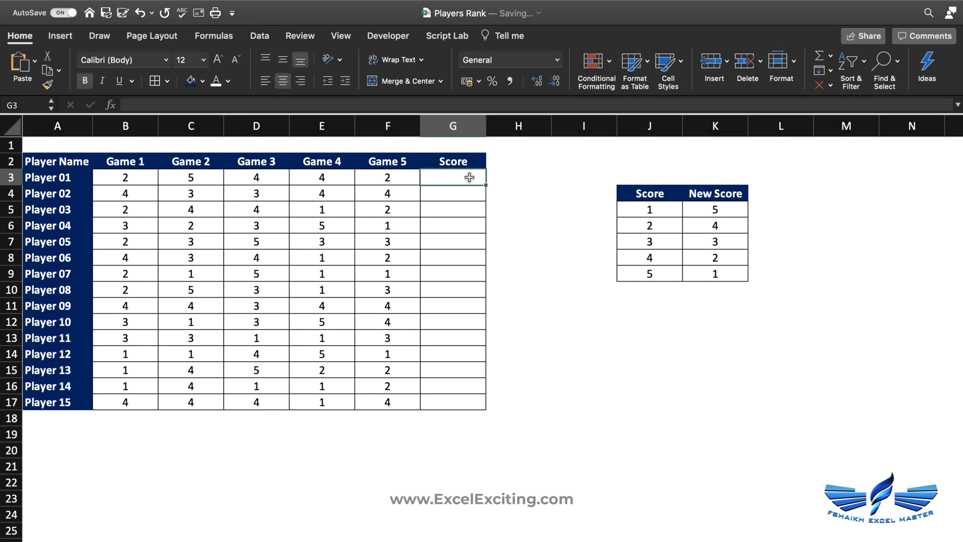
Enter an IF formula in G3 that compares B3:F3 with $J$5:$J$9, returning $K$5:$K$9 on a match and an empty string otherwise.
{"action": "type", "text": "="}
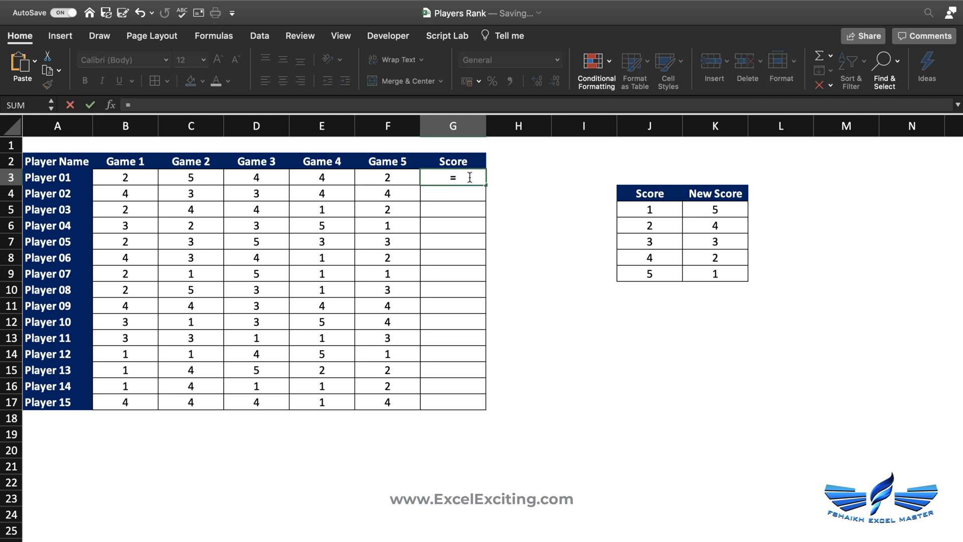
{"action": "type", "text": "IF("}
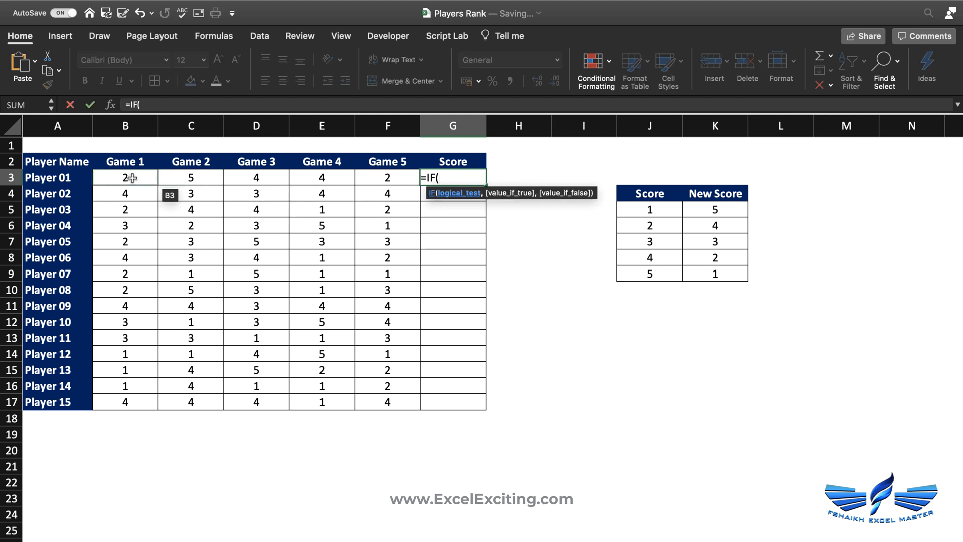
{"action": "left_click_drag", "start_coordinate": [132, 177], "coordinate": [389, 187]}
{"action": "type", "text": "="}
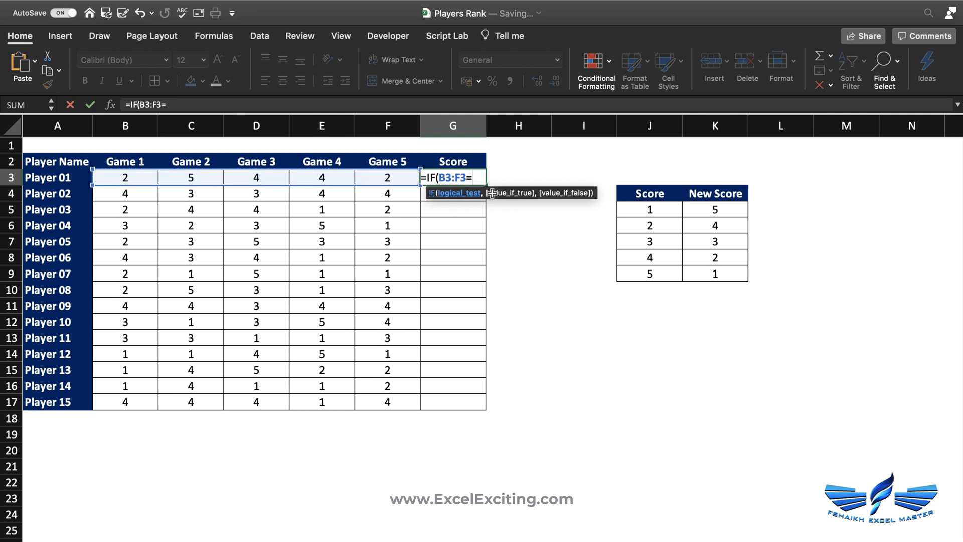
{"action": "left_click_drag", "start_coordinate": [659, 210], "coordinate": [660, 273]}
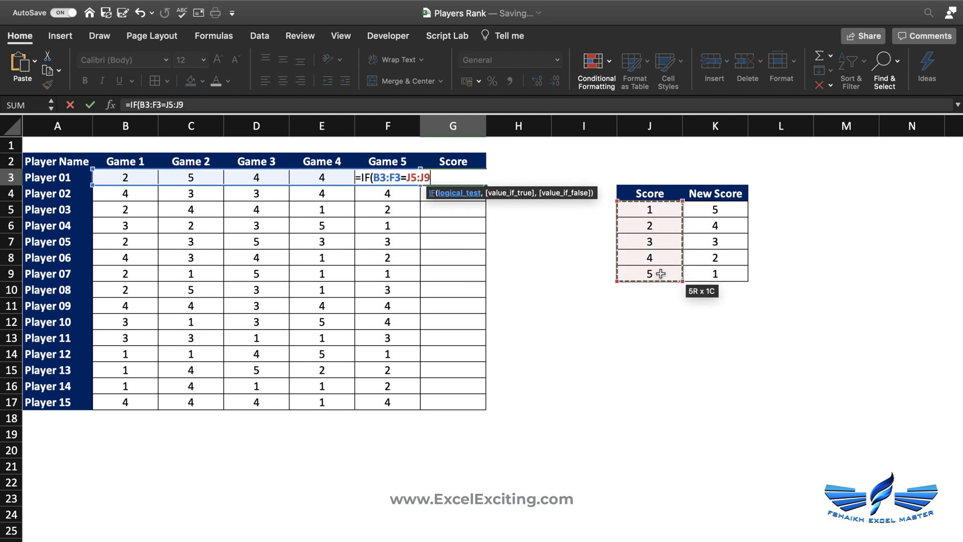
{"action": "key", "text": "F4"}
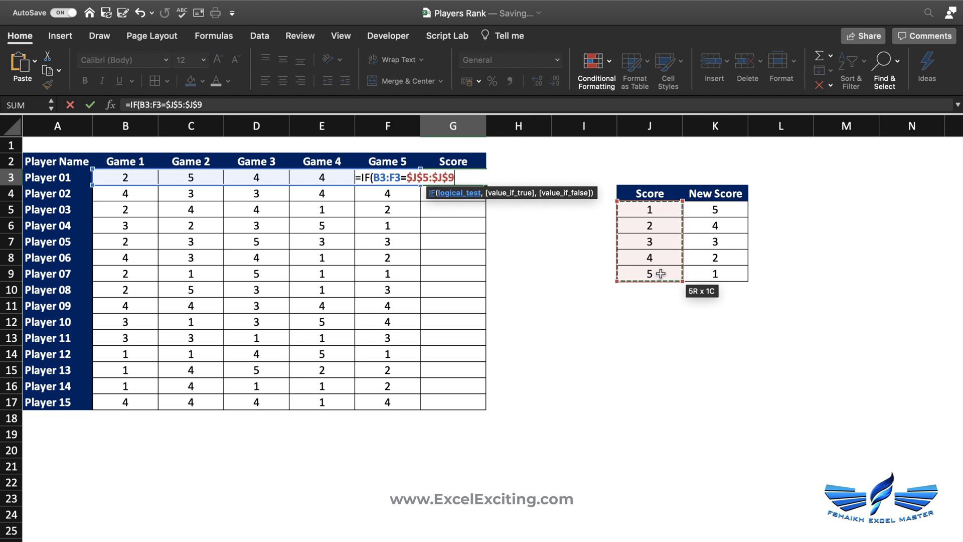
{"action": "type", "text": ","}
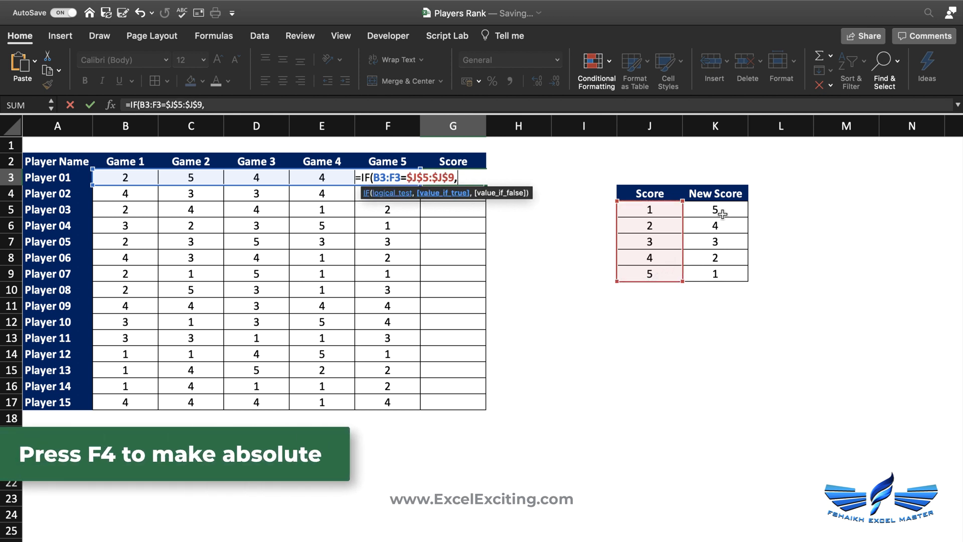
{"action": "left_click_drag", "start_coordinate": [723, 214], "coordinate": [720, 275]}
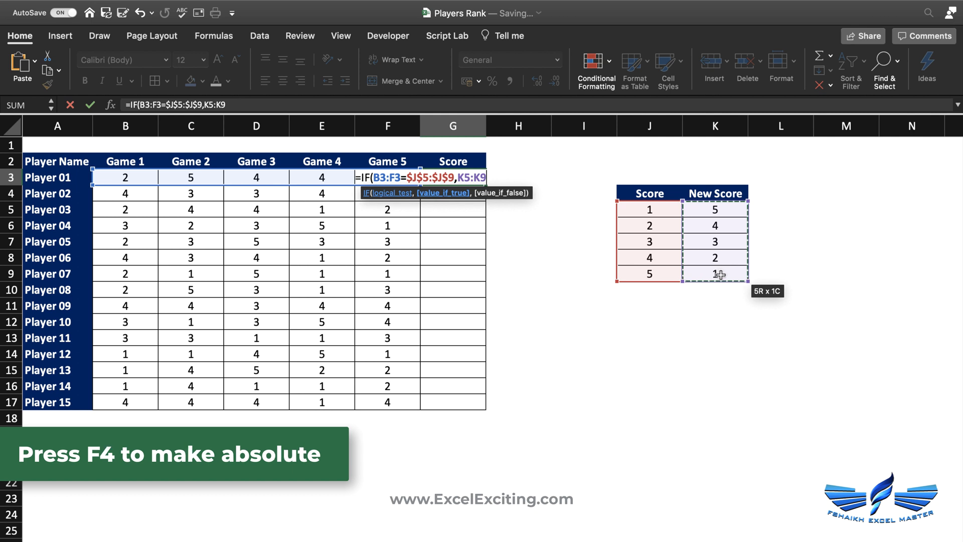
{"action": "key", "text": "F4"}
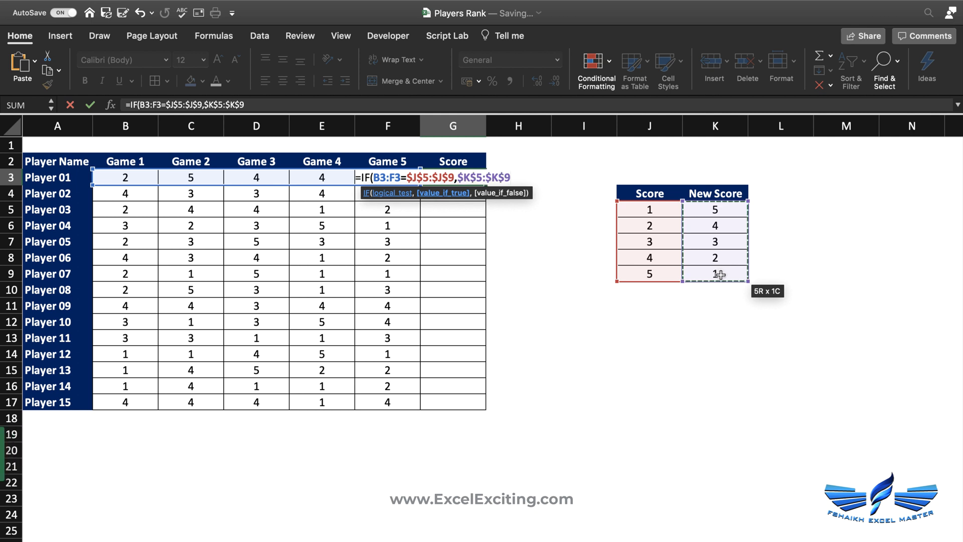
{"action": "type", "text": ",\"\""}
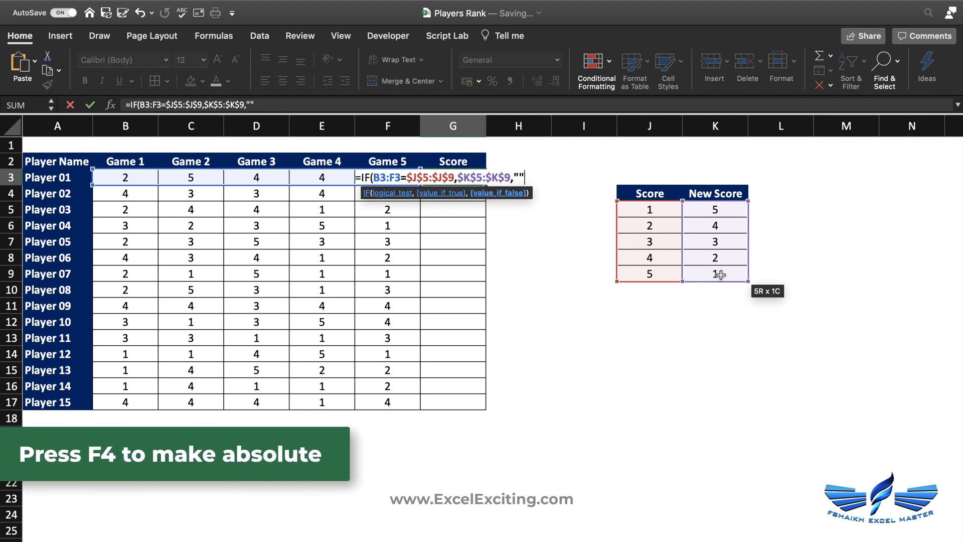
{"action": "type", "text": ")"}
{"action": "key", "text": "Return"}
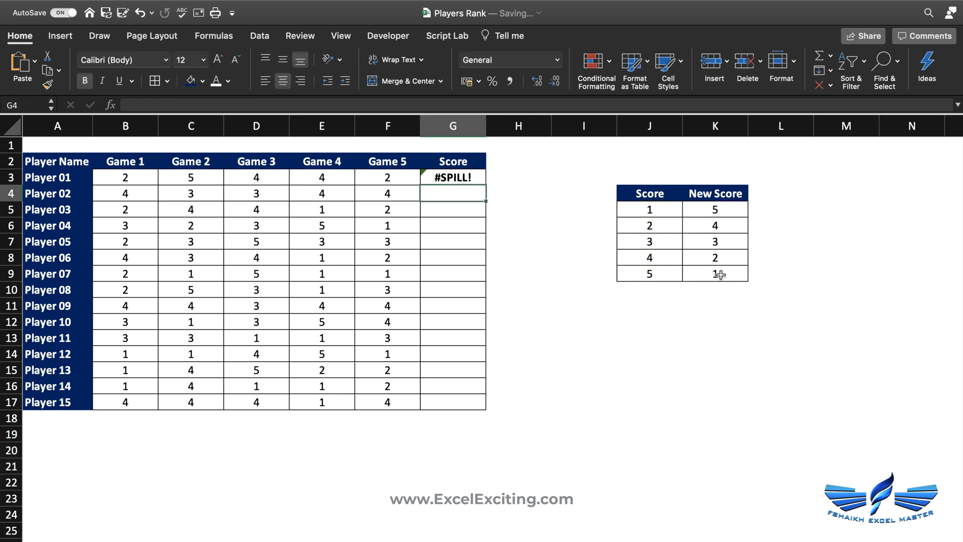
Wrap the IF formula in G3 in SUM to total the converted scores.
{"action": "double_click", "coordinate": [454, 177]}
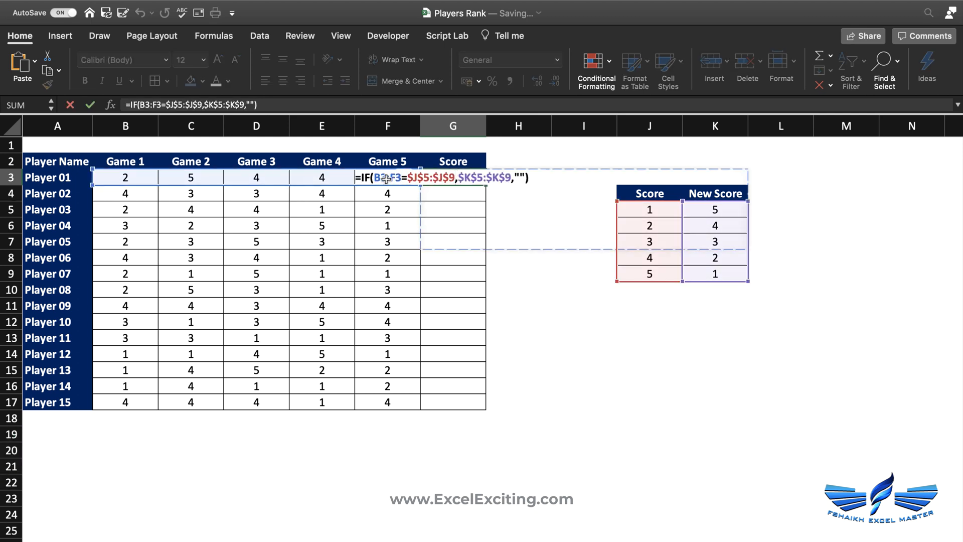
{"action": "left_click", "coordinate": [361, 177]}
{"action": "type", "text": "SUM("}
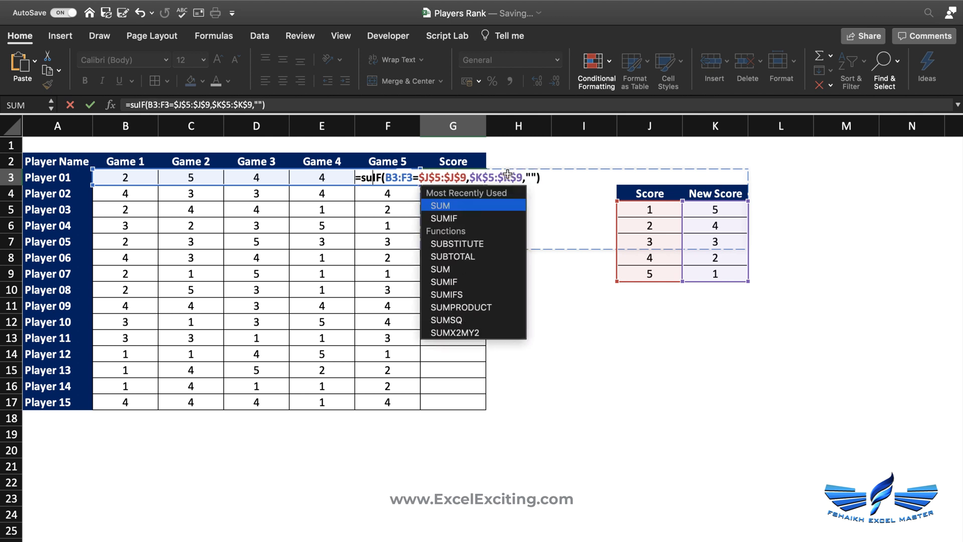
{"action": "type", "text": ")"}
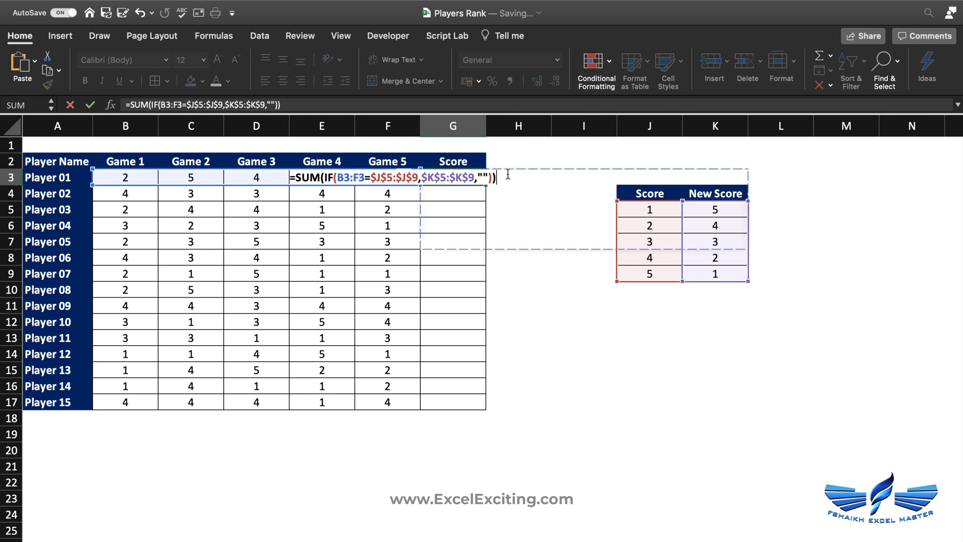
{"action": "key", "text": "Return"}
Re-enter the SUM and IF formula in G3 as an array formula and fill it down the Score column through G17.
{"action": "left_click", "coordinate": [459, 176]}
{"action": "double_click", "coordinate": [461, 175]}
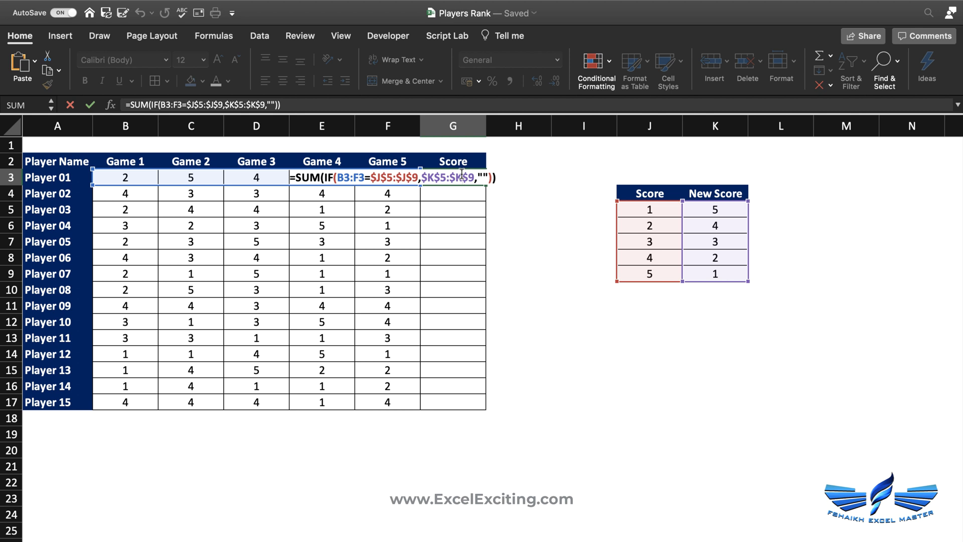
{"action": "key", "text": "ctrl+shift+Return"}
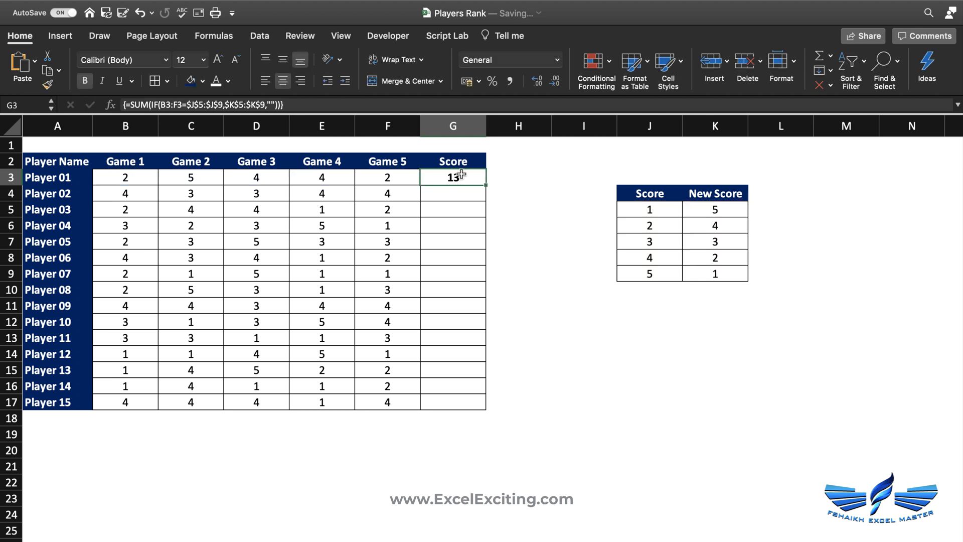
{"action": "double_click", "coordinate": [484, 185]}
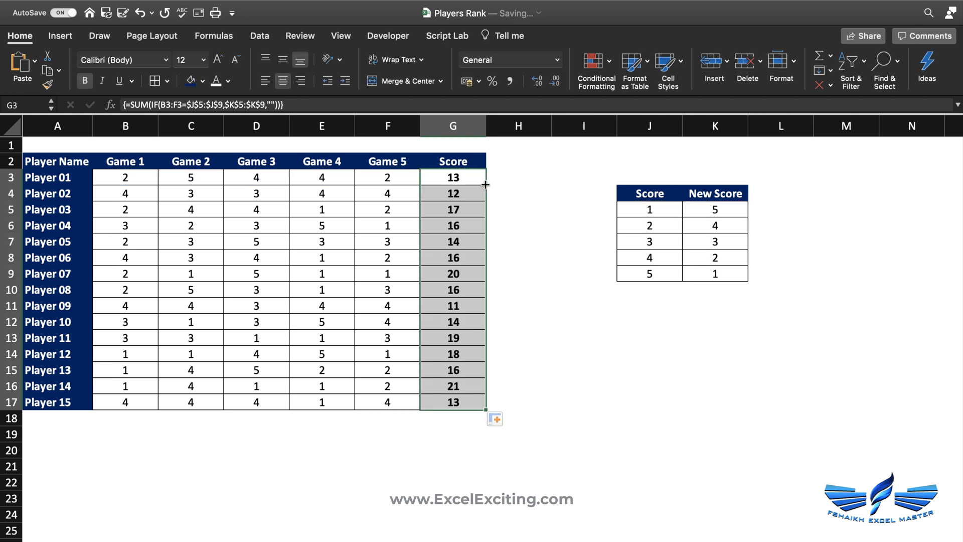